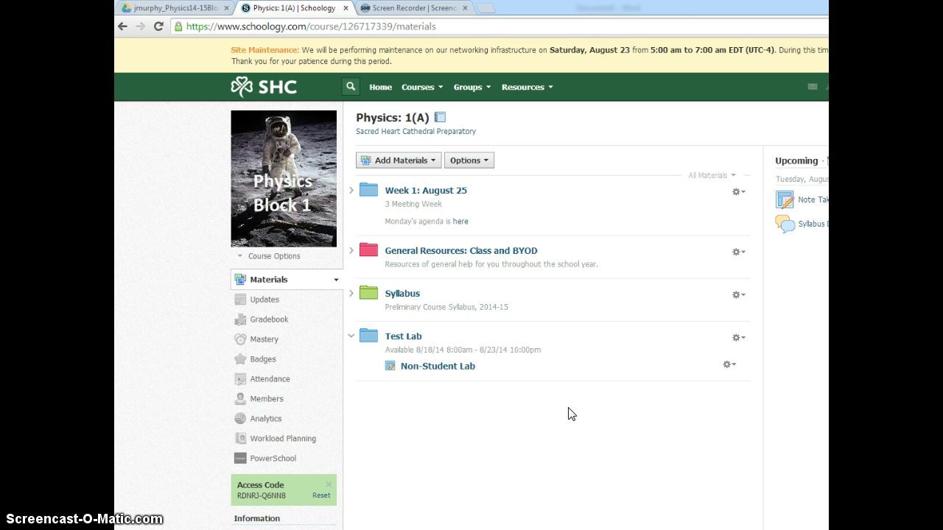
- Open the Non-Student Lab assignment in Schoology and download its ExampleAssignment.docx attachment
click(426, 369)
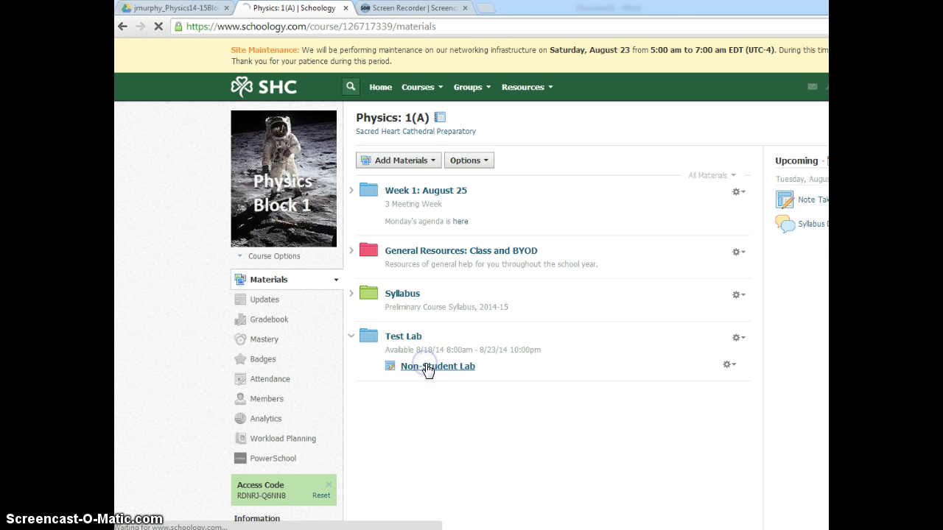
click(448, 243)
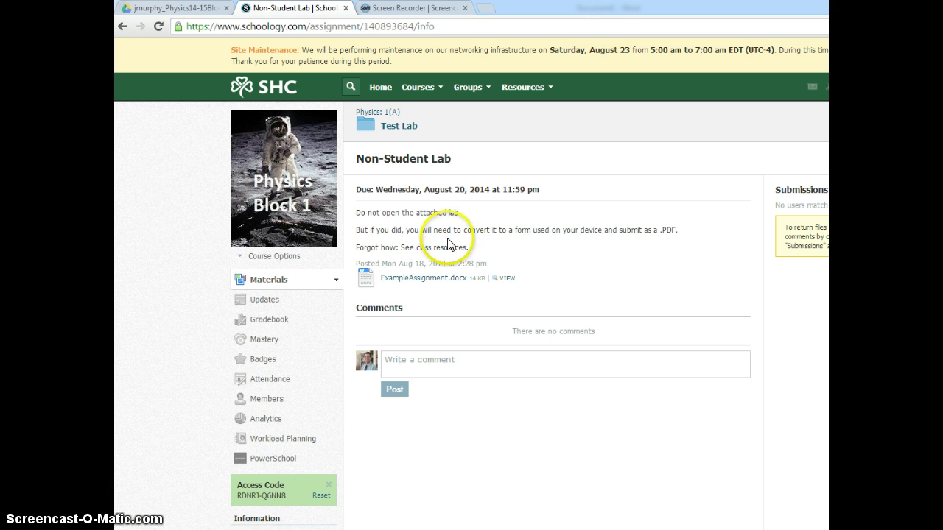
click(416, 280)
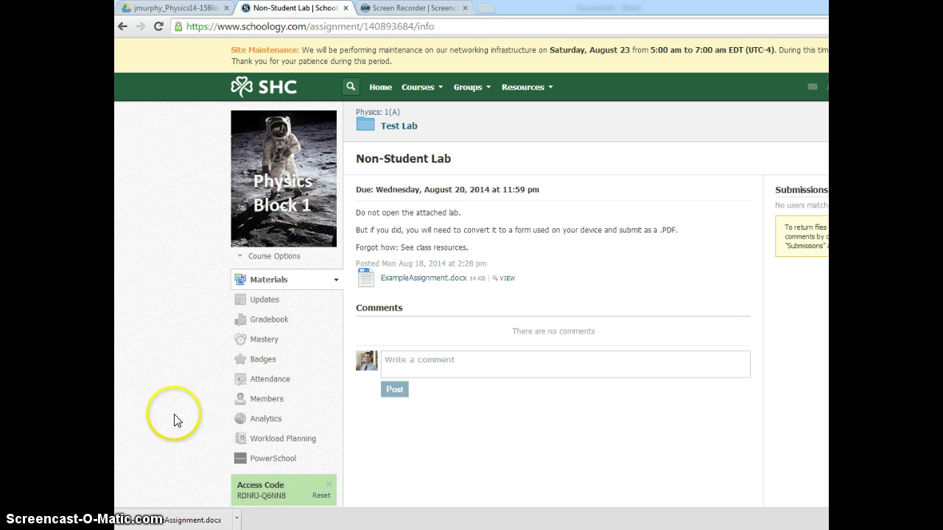
- Reveal the downloaded ExampleAssignment.docx in the Downloads folder using 'Show in folder'
click(237, 519)
click(263, 481)
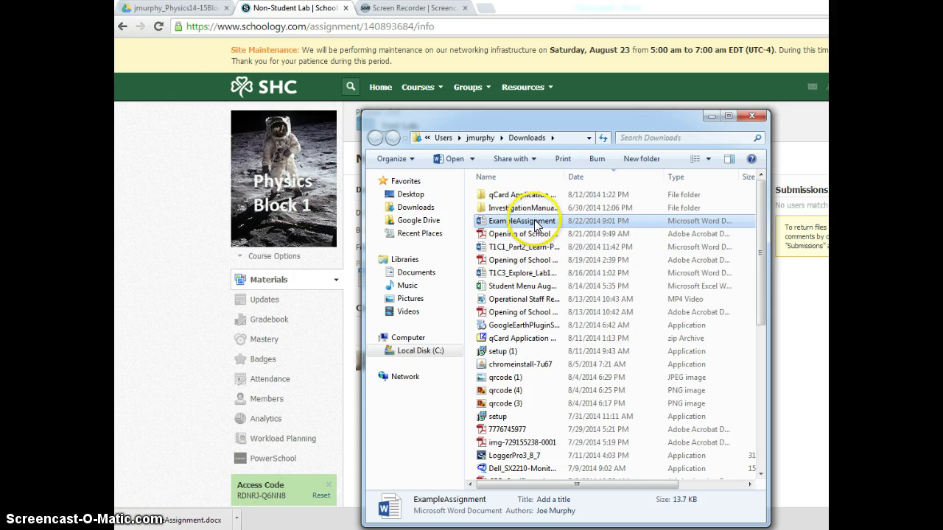
- Upload ExampleAssignment.docx from Downloads into the physics class Drive folder using Upload > Files
click(184, 9)
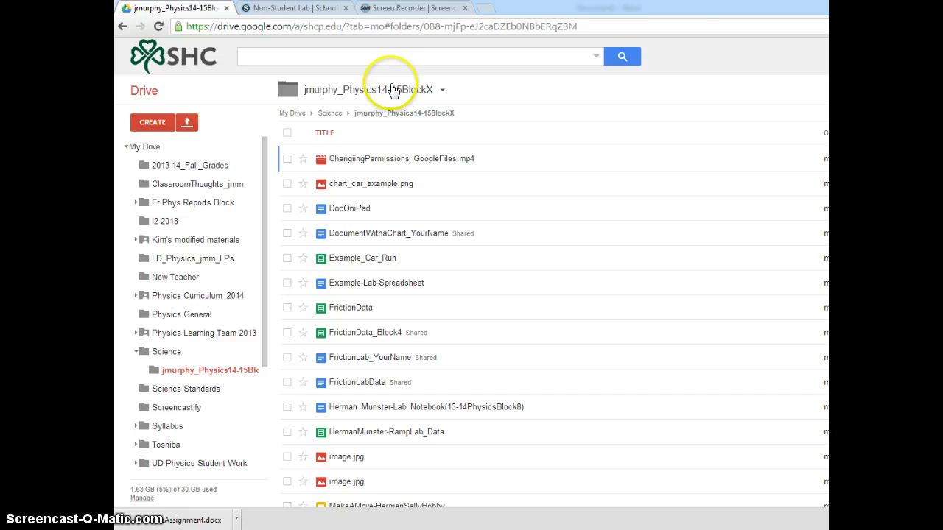
click(187, 123)
click(203, 147)
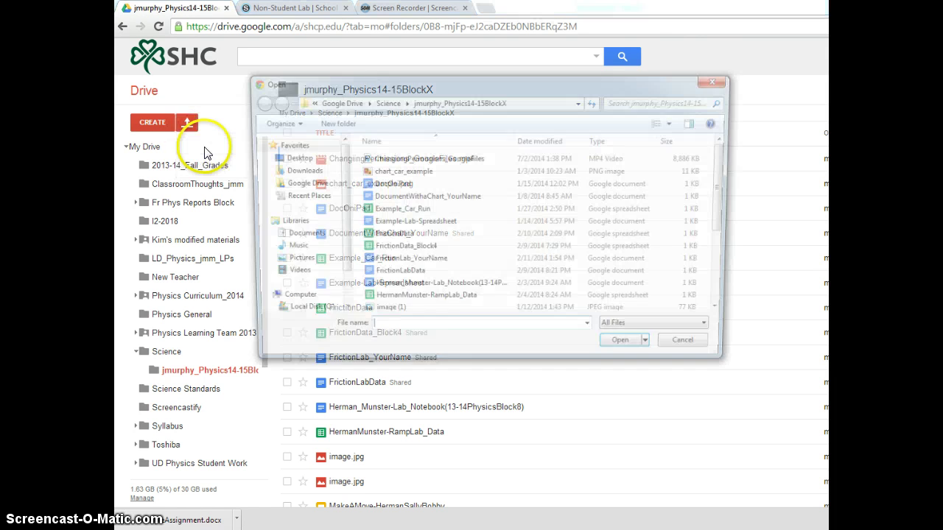
click(293, 171)
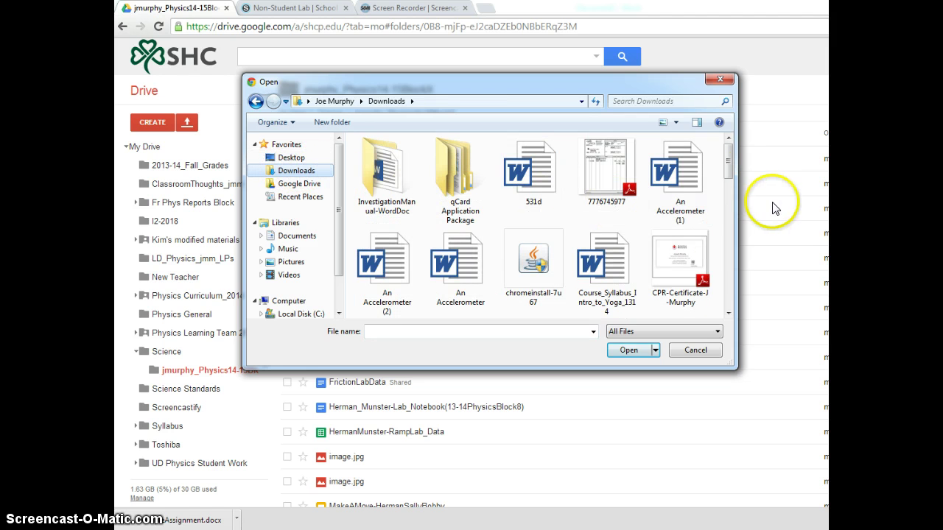
drag(729, 158, 733, 193)
click(621, 210)
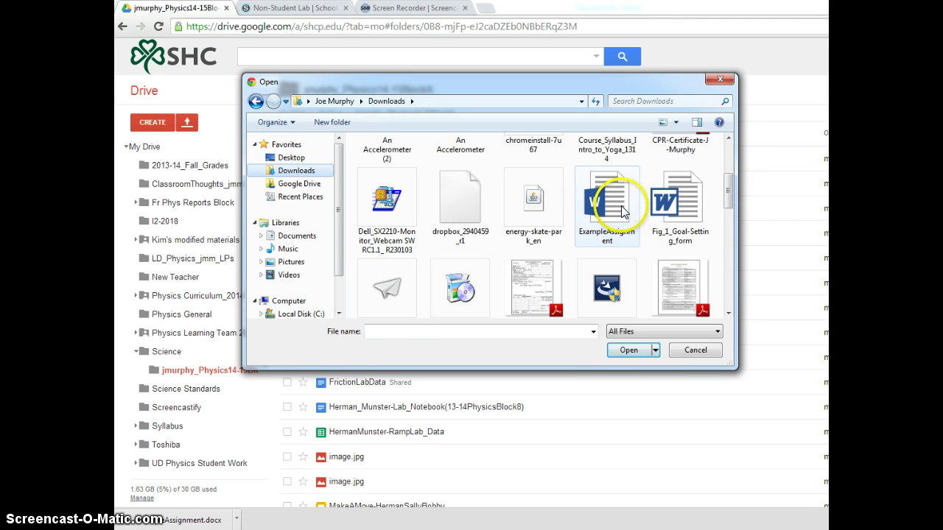
click(623, 351)
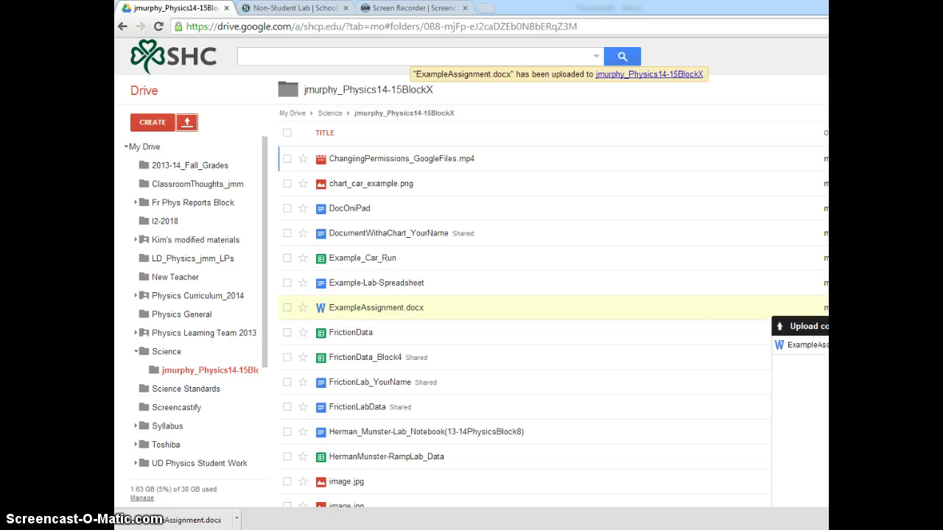
- Close the Upload complete panel so ExampleAssignment.docx shows in the class folder list
drag(825, 326, 582, 331)
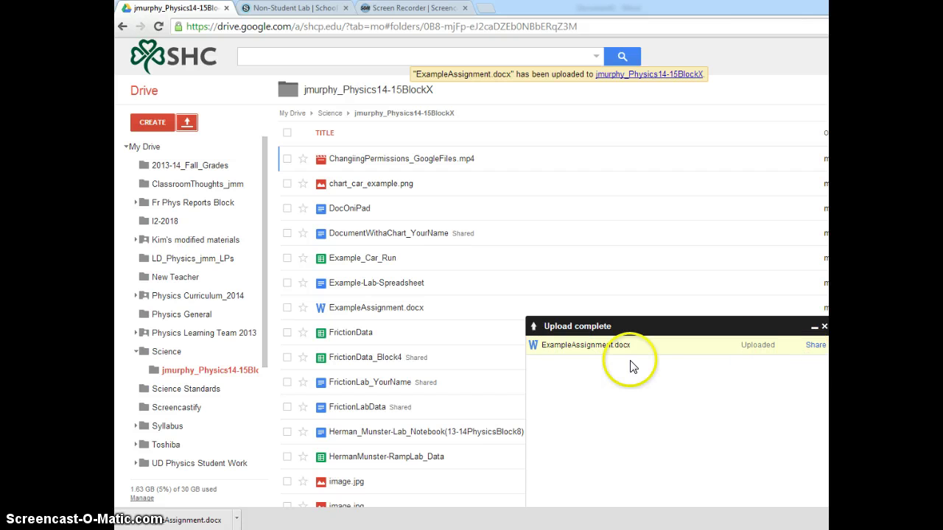
click(824, 328)
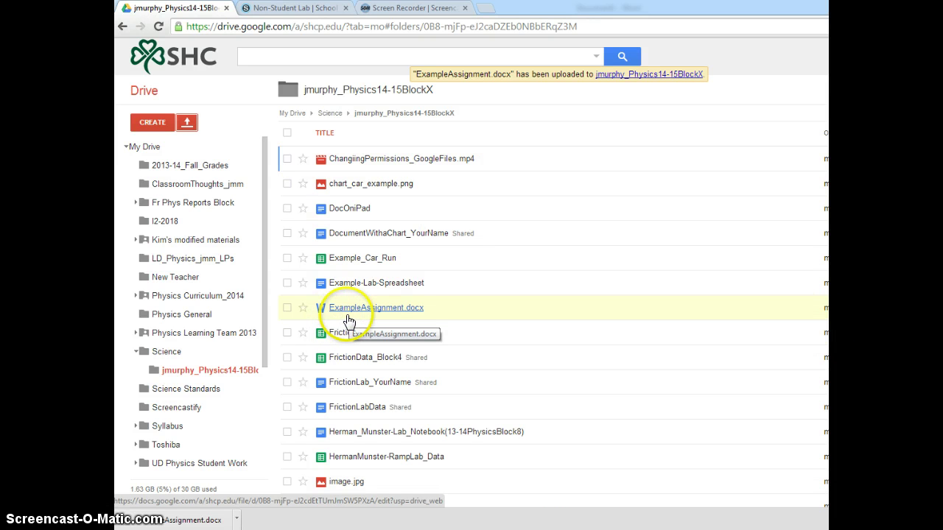
drag(319, 318, 322, 315)
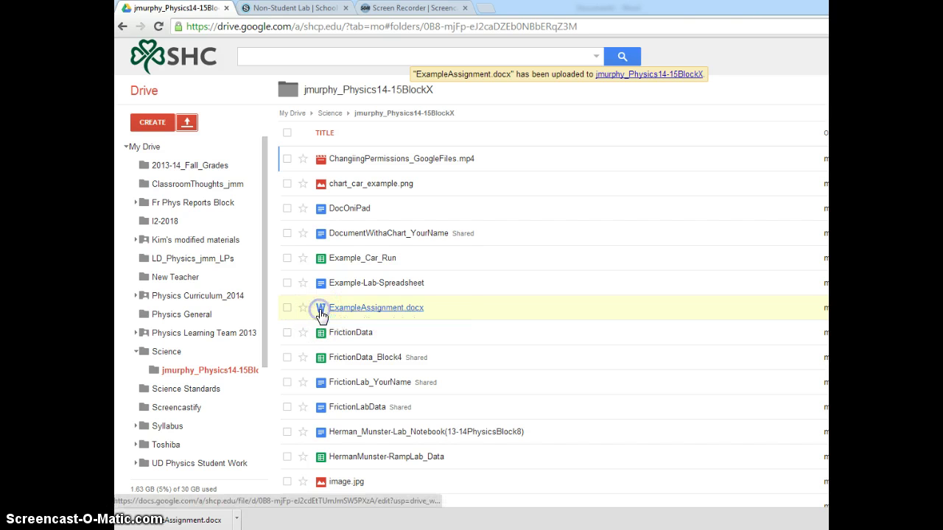
- Preview ExampleAssignment.docx and open it with Google Docs
click(371, 311)
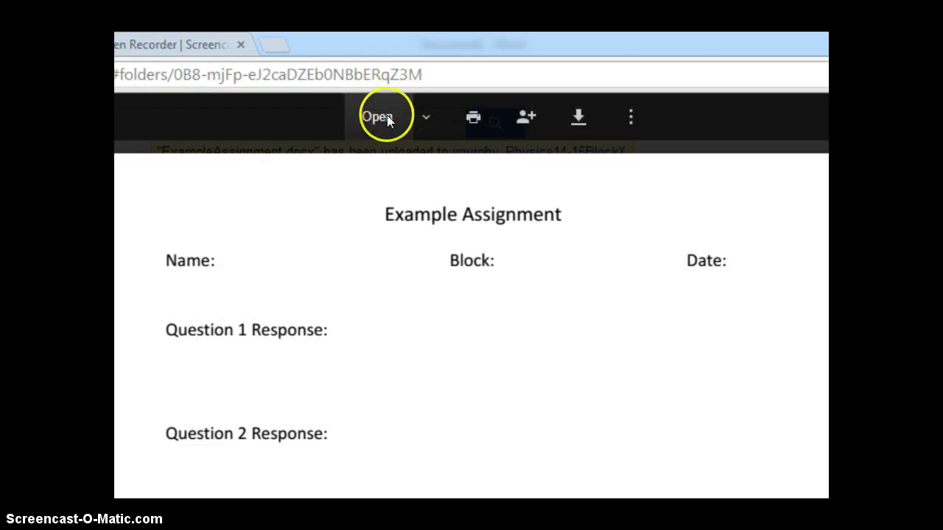
click(377, 118)
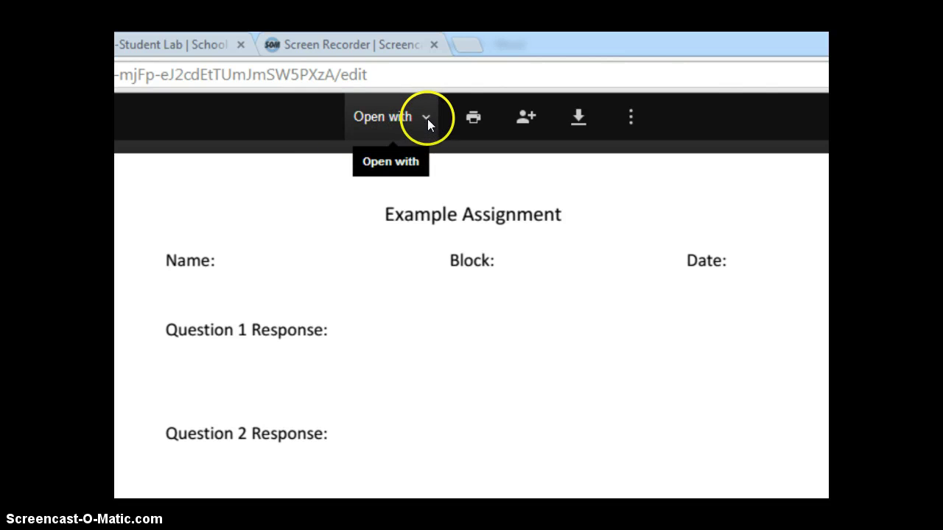
click(427, 120)
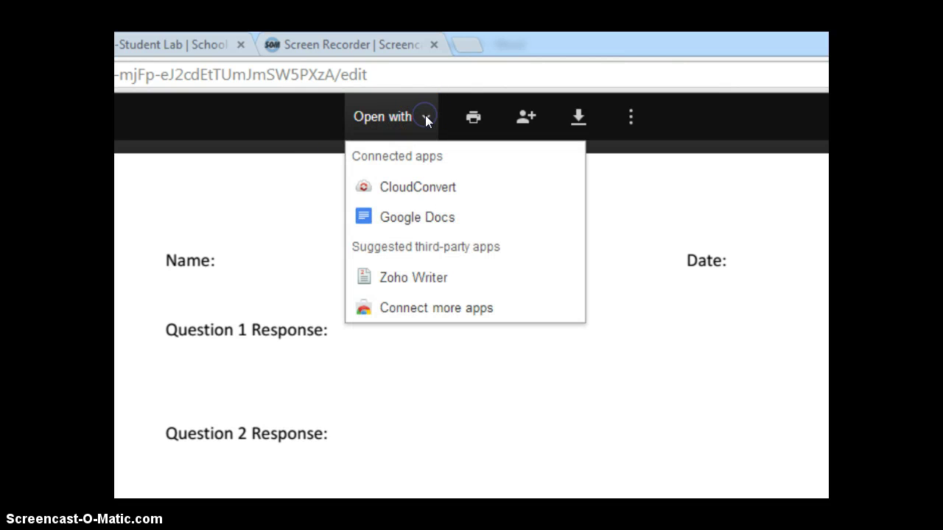
click(411, 220)
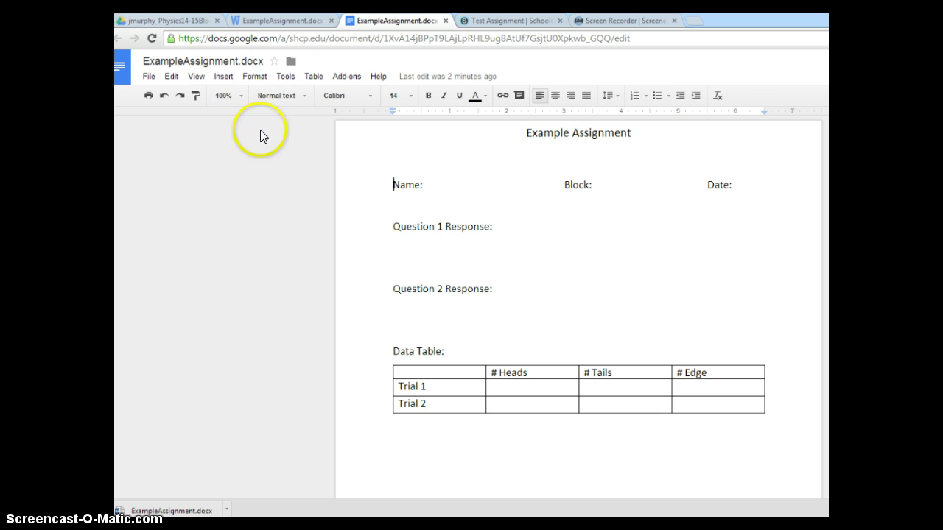
- Rename ExampleAssignment.docx to ExampleAssignment, a hyphen, and the student's name
click(198, 66)
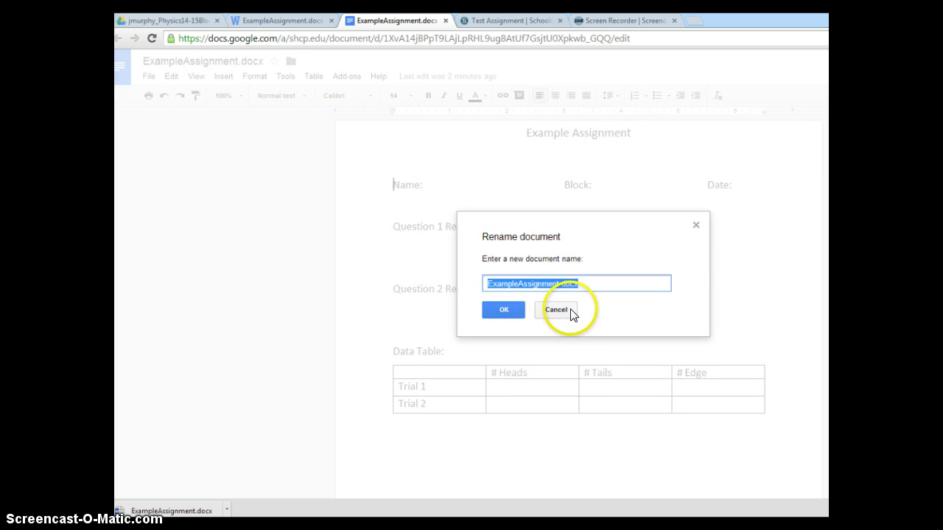
click(582, 281)
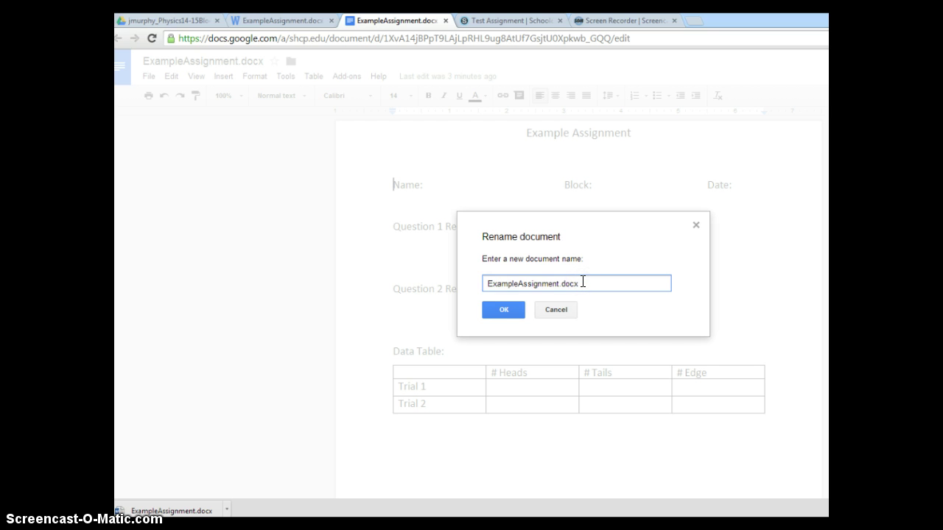
key(BackSpace)
key(BackSpace)
key(BackSpace)
key(BackSpace)
key(BackSpace)
click(526, 326)
click(507, 310)
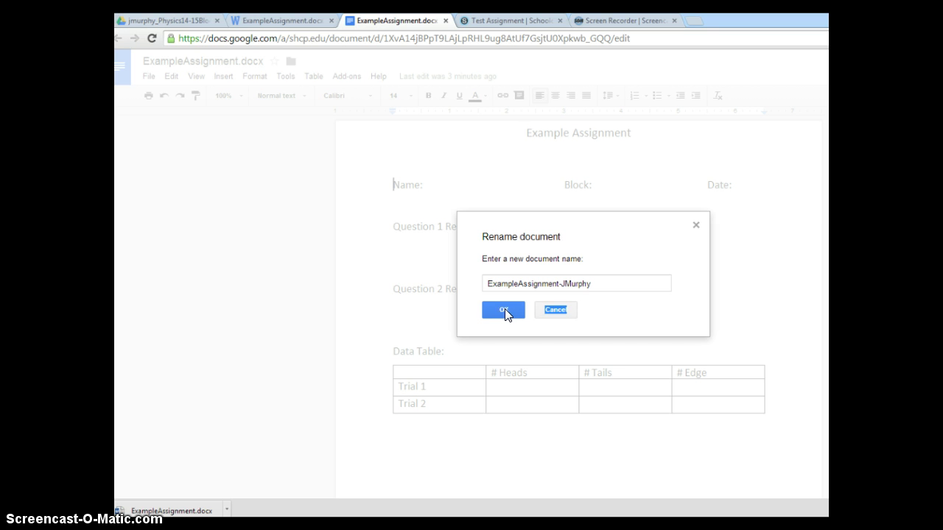
click(503, 311)
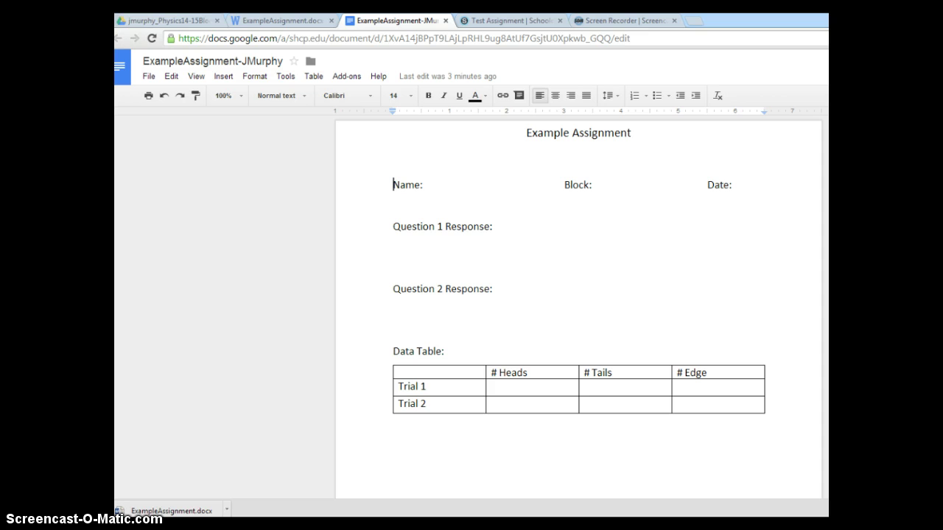
- Check the renamed copy in the Drive class folder, then return to the assignment document
click(168, 24)
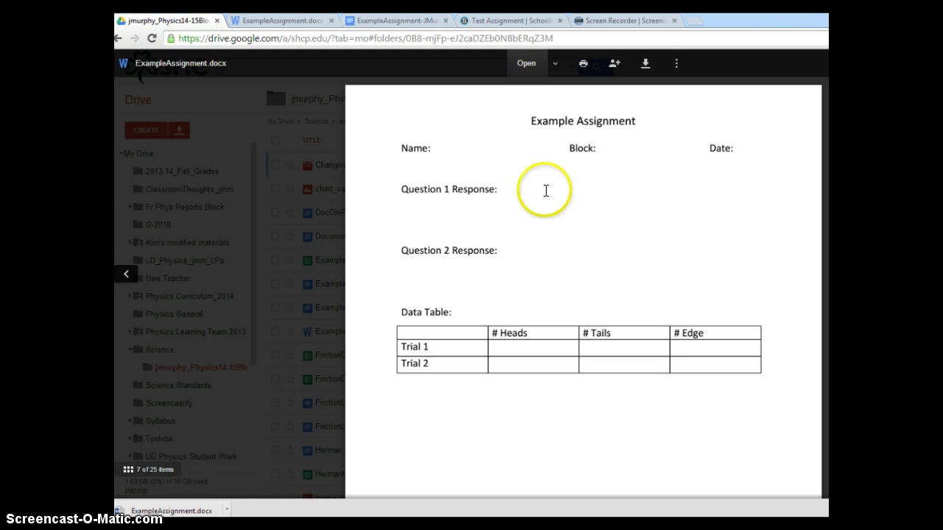
click(273, 79)
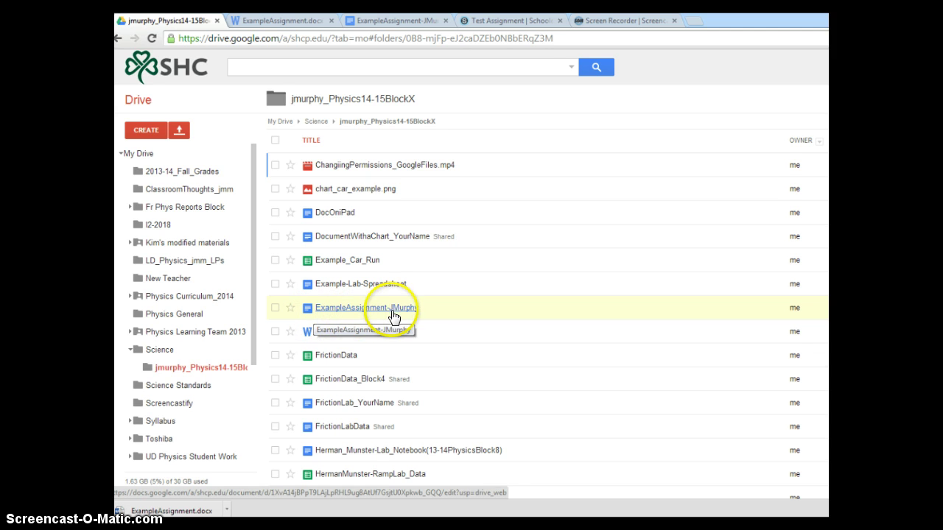
mouse_move(168, 482)
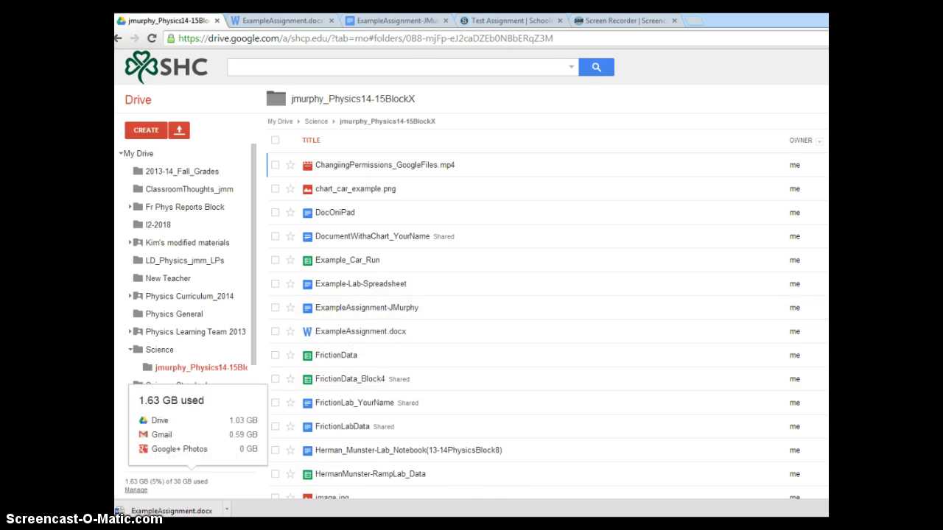
click(398, 21)
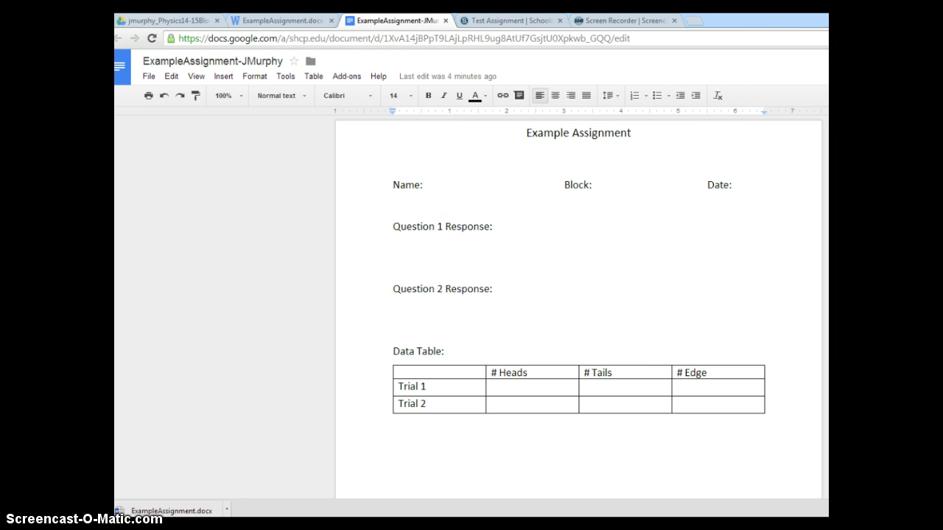
- Fill in the header with the student's name, Block 8, and Date Today
key(Delete)
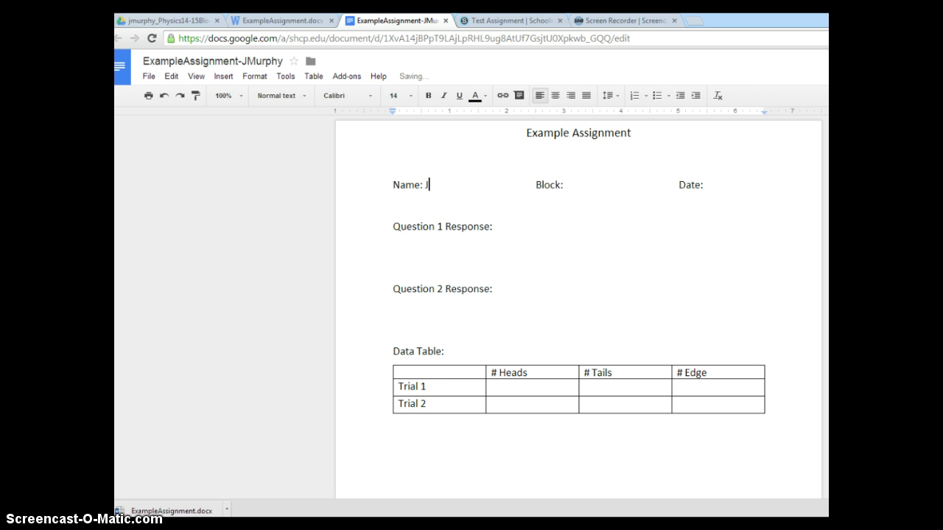
text(JMurphy)
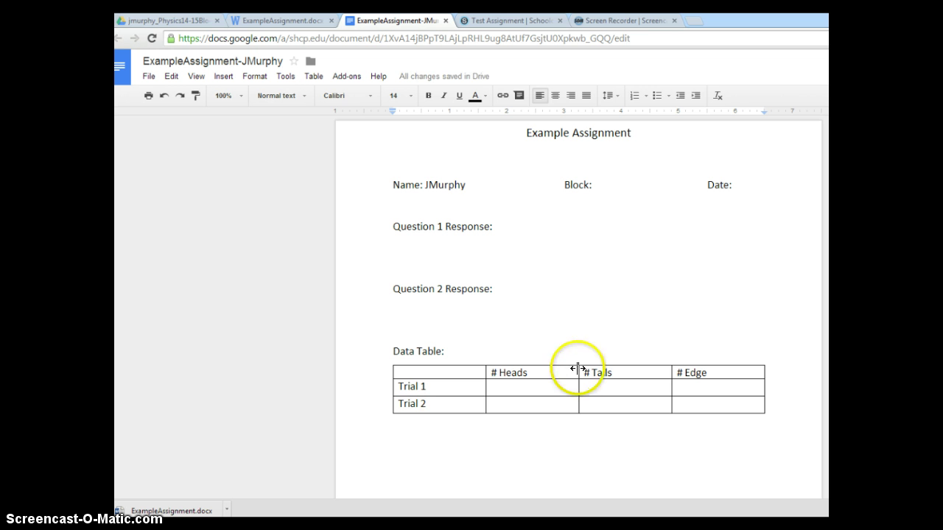
click(602, 190)
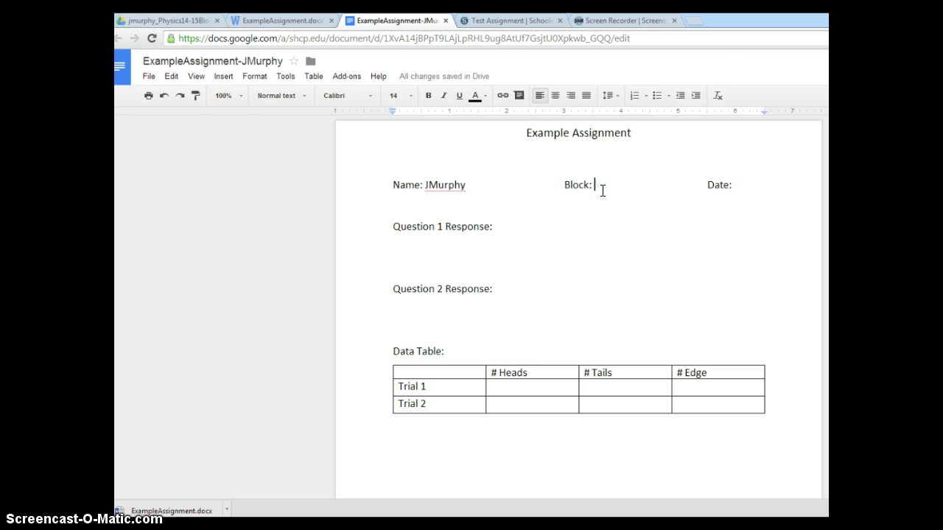
text(8)
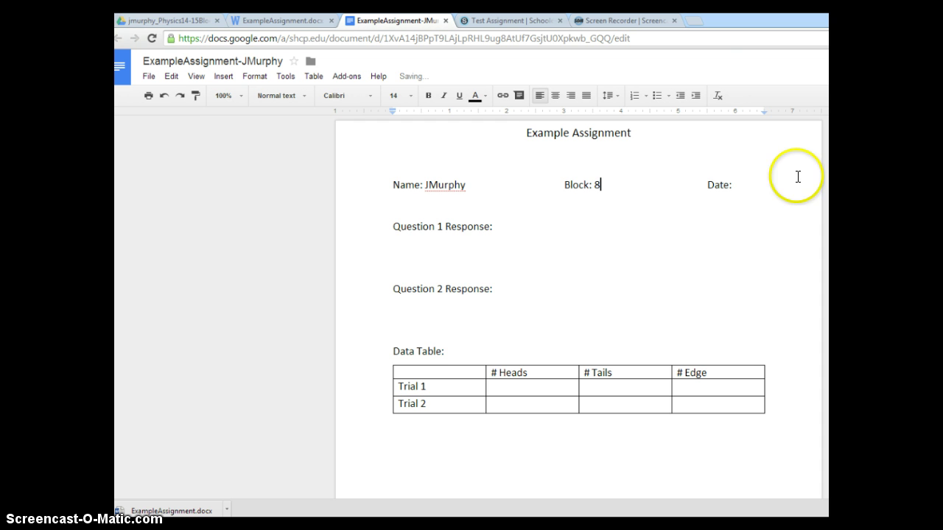
click(742, 186)
text(Todayu)
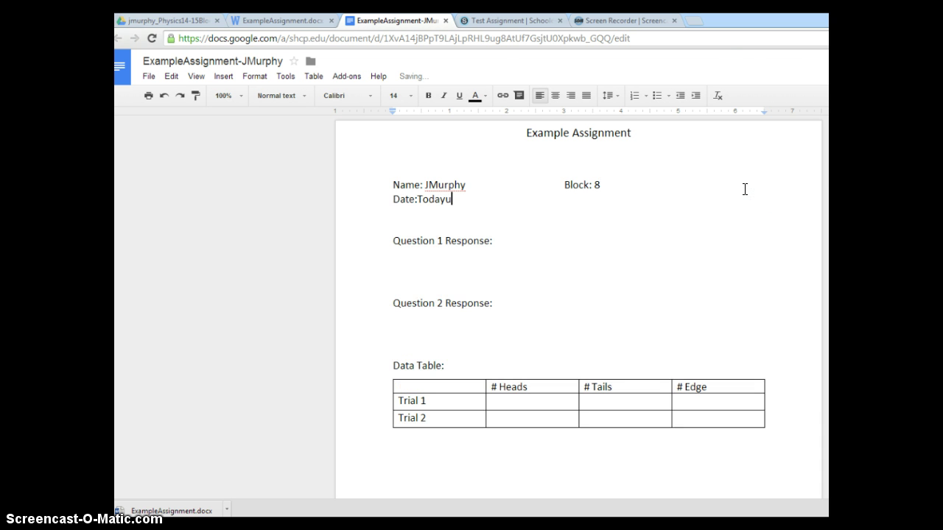
key(BackSpace)
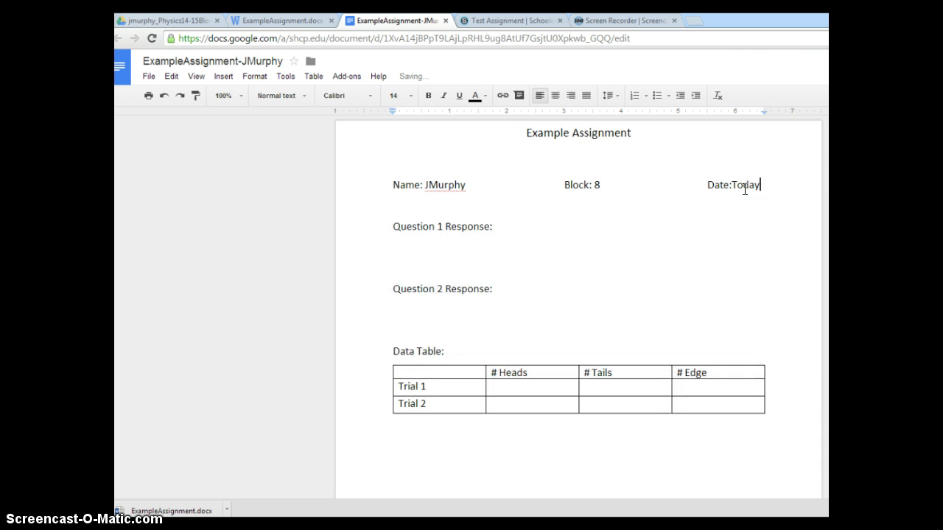
- Add answer lines under Question 1 and Question 2 for Blue and Red
click(504, 228)
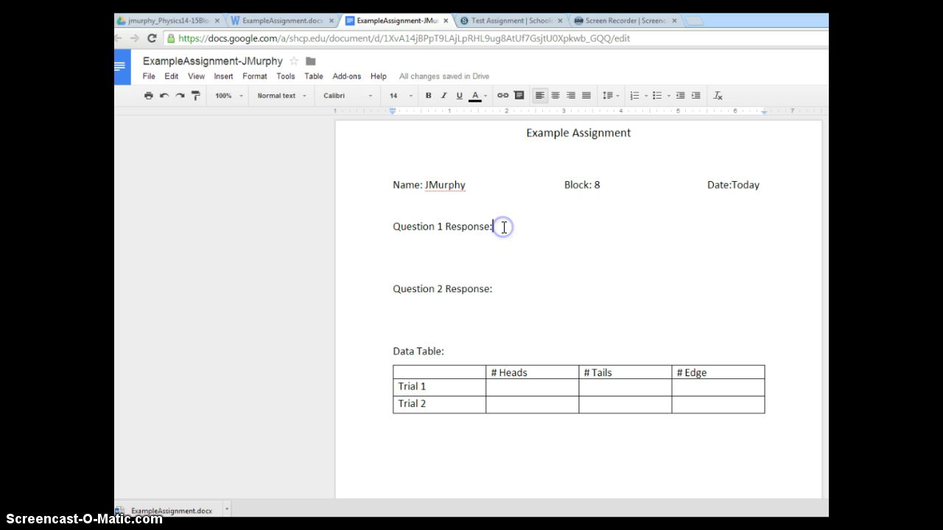
key(Return)
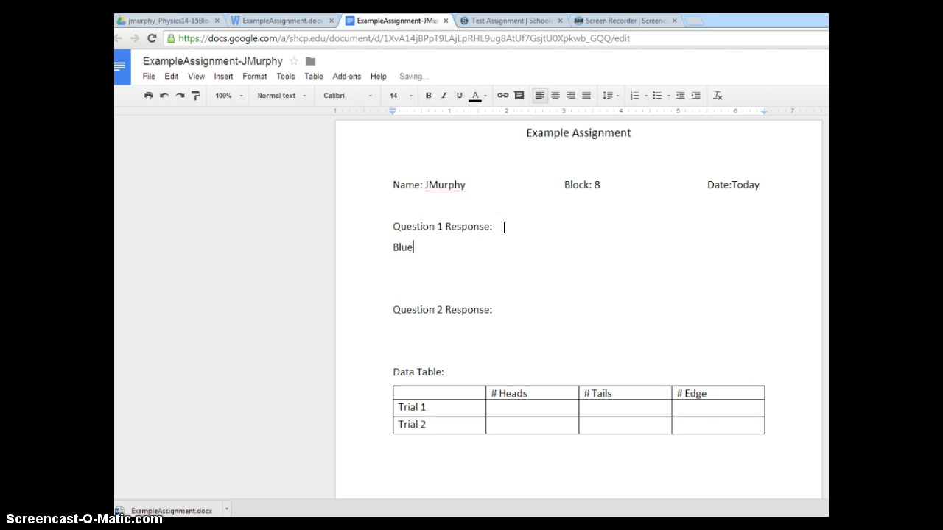
click(500, 310)
key(Return)
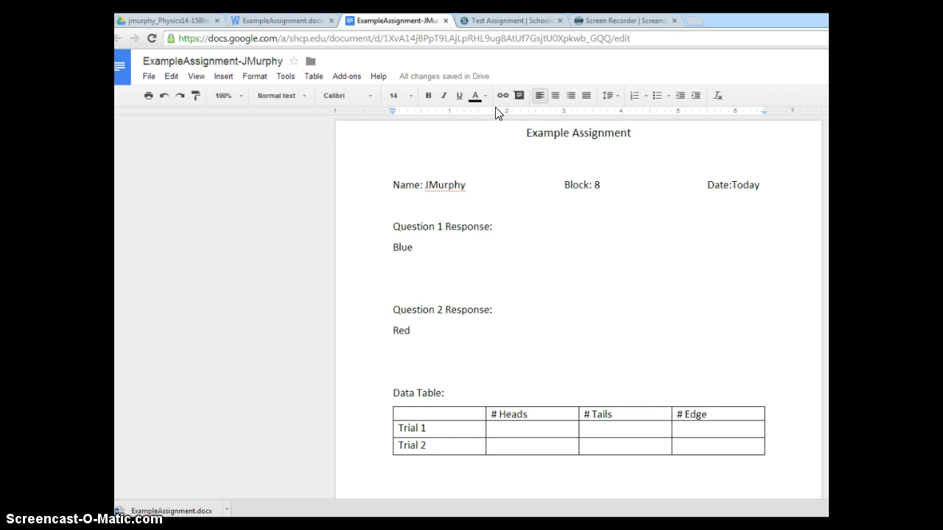
- Enter Trial 1 counts in the table: 5 heads, 2 tails, 0 edge
mouse_move(410, 83)
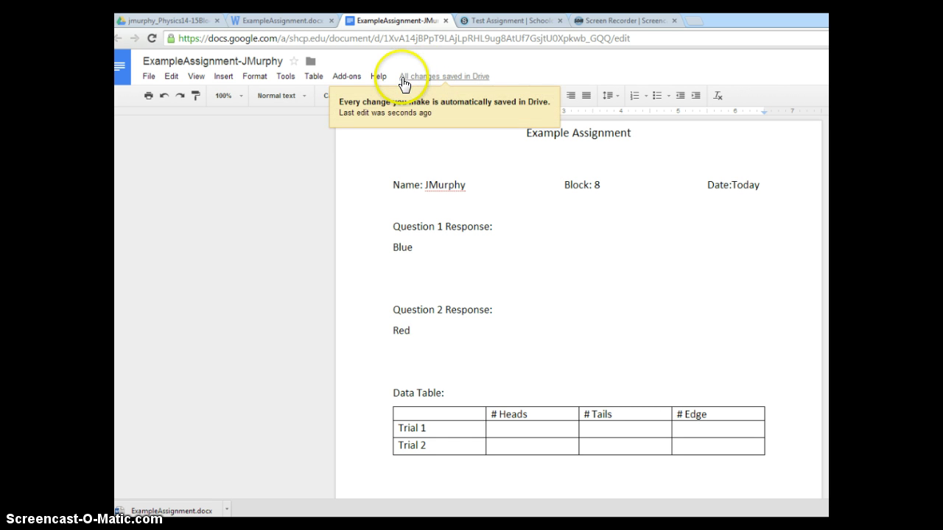
click(509, 427)
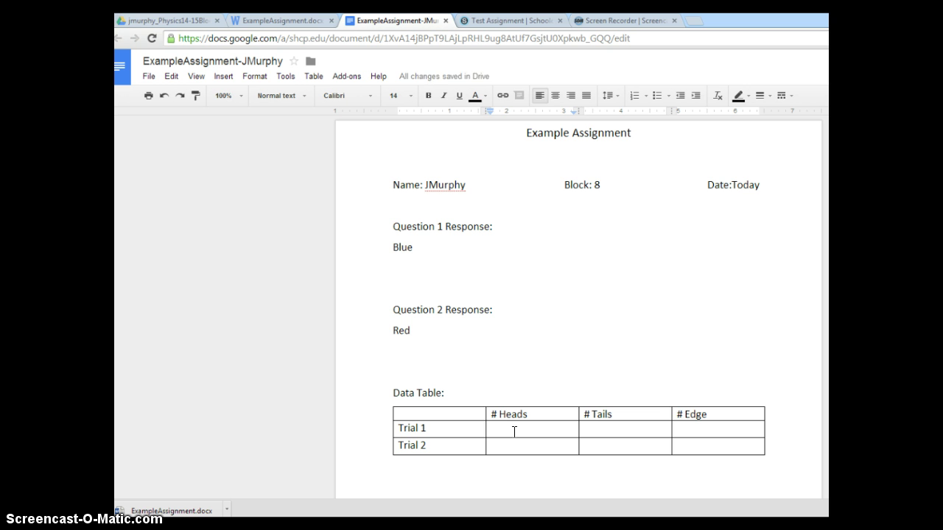
text(5)
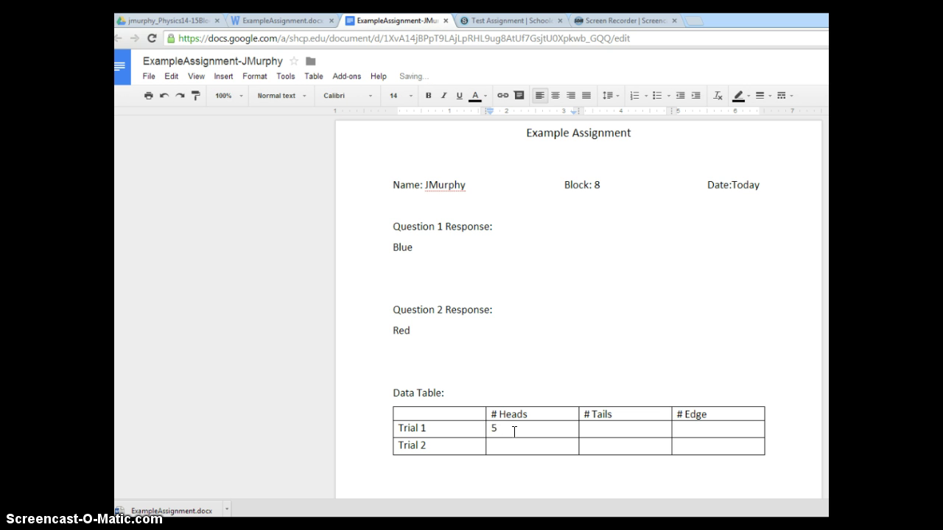
double_click(653, 432)
text(2)
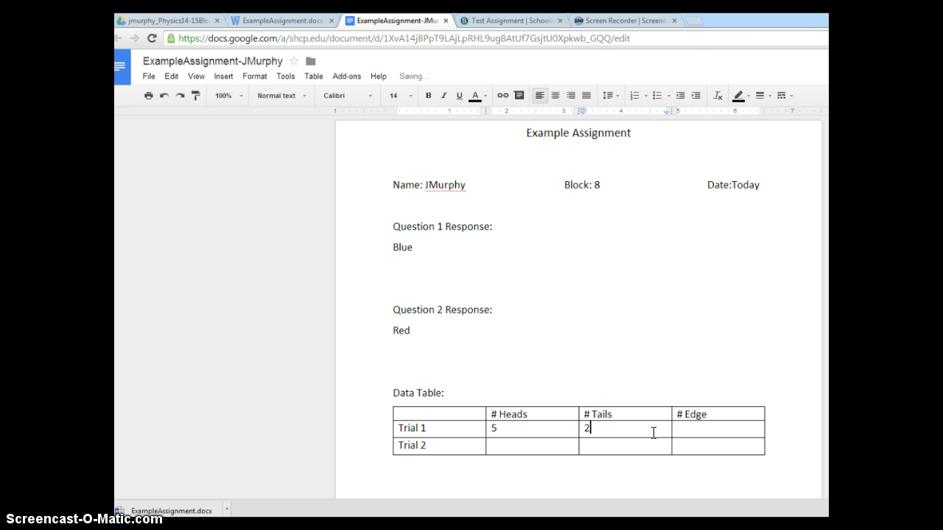
click(692, 427)
text(0)
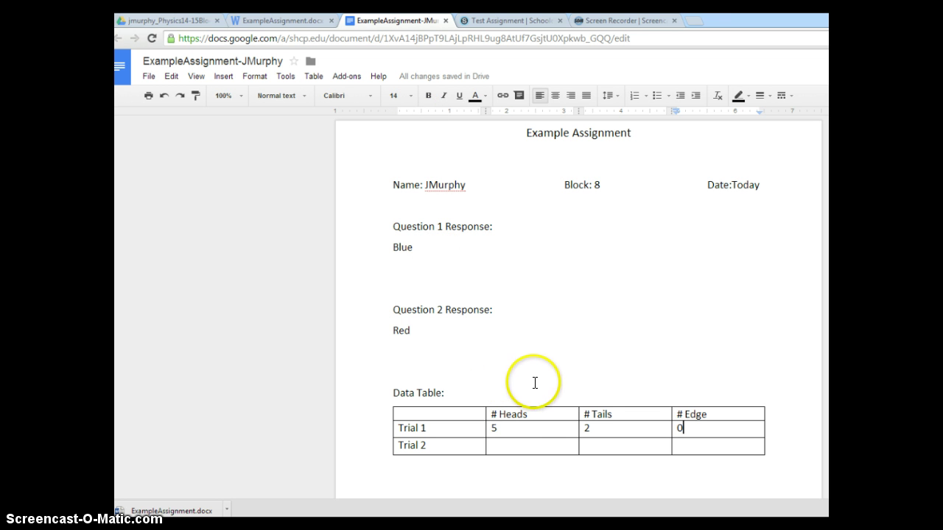
- Enter Trial 2 counts in the table: 3 heads, 3 tails, 1 edge
click(516, 449)
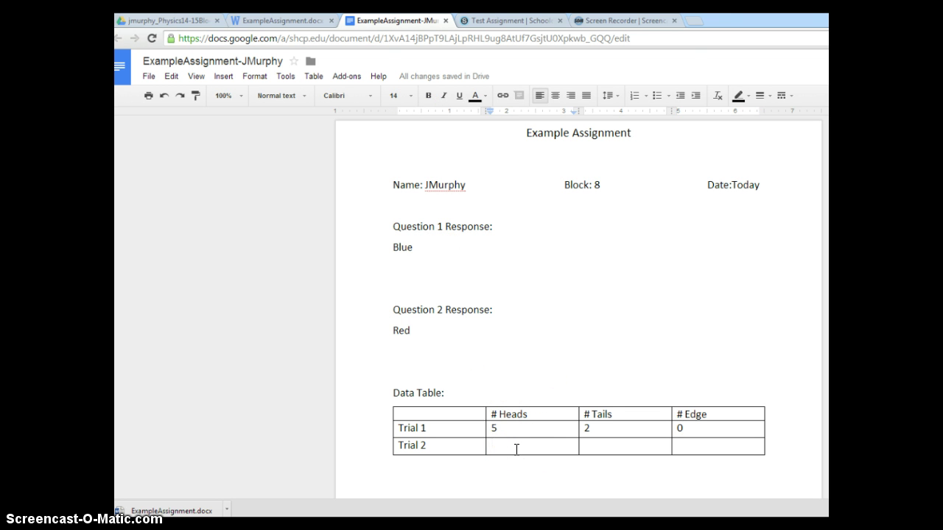
text(3)
click(583, 448)
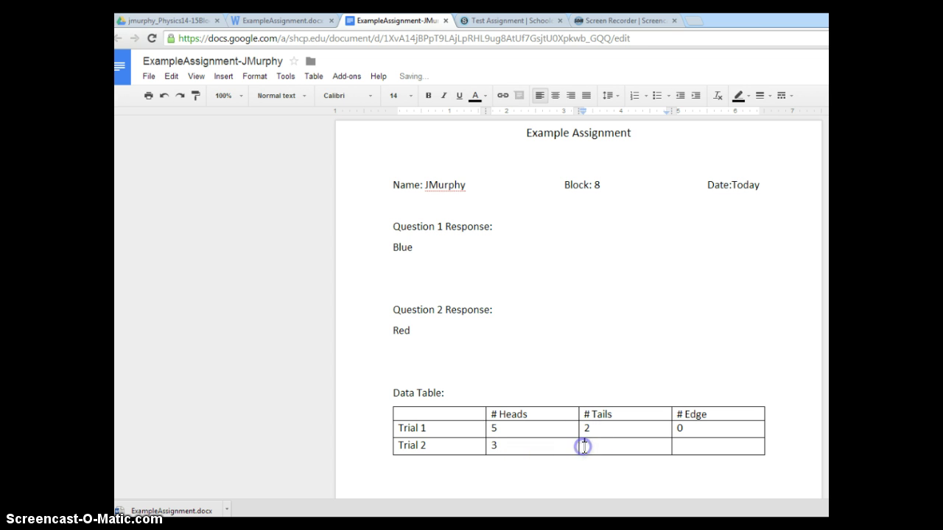
text(3)
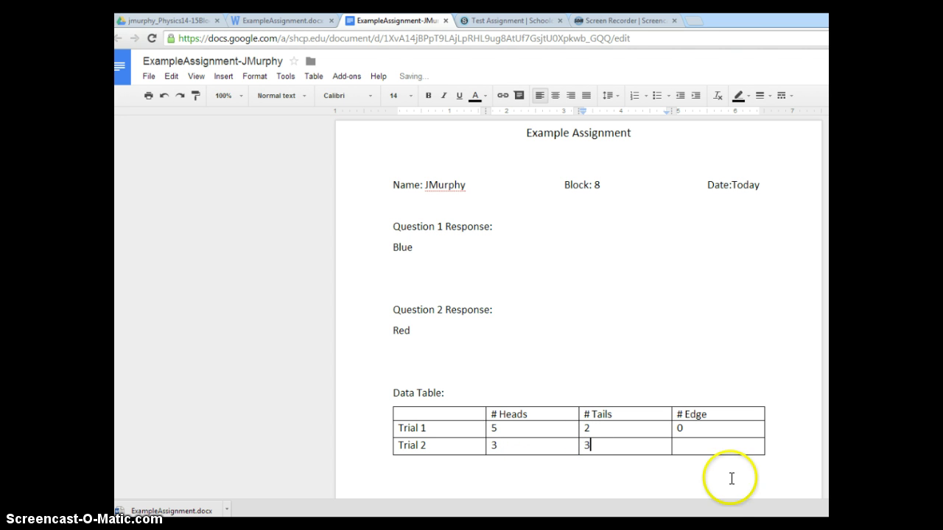
click(694, 444)
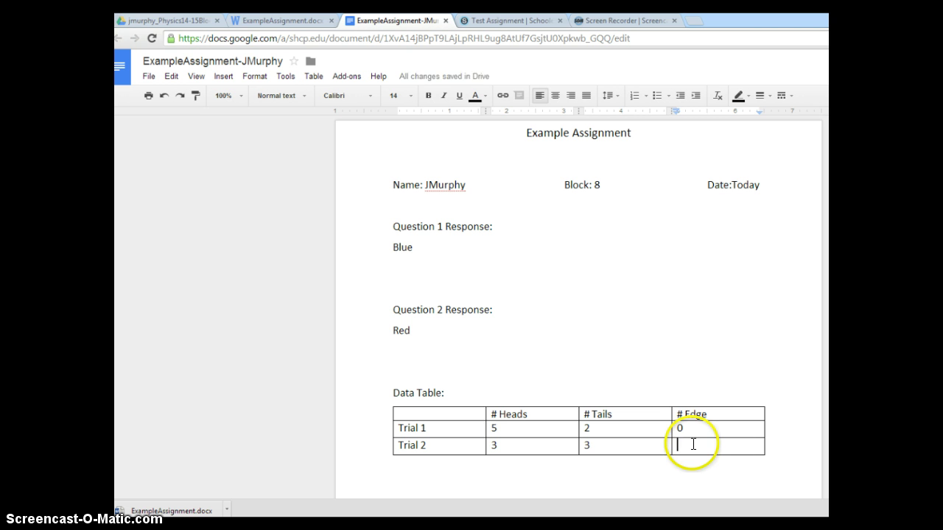
text(1)
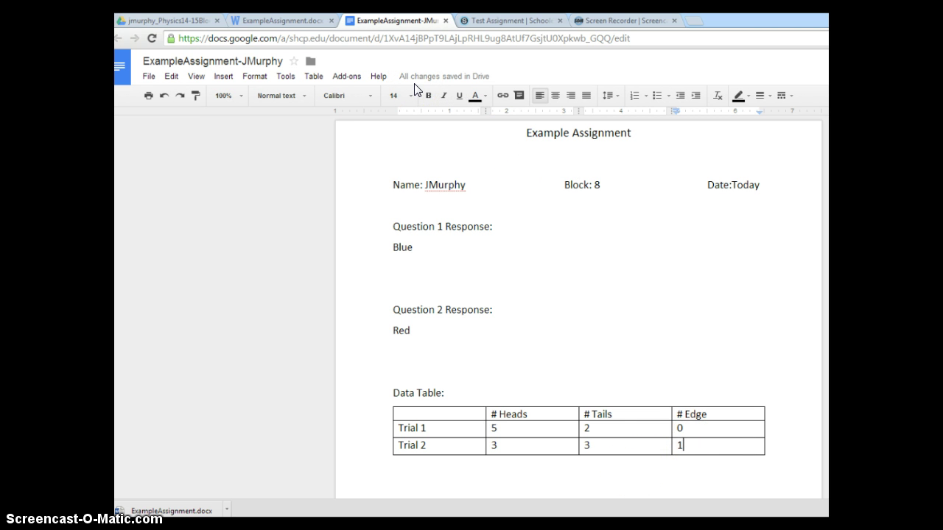
click(411, 88)
- Print the document from the File menu with Save as PDF as the destination
click(147, 77)
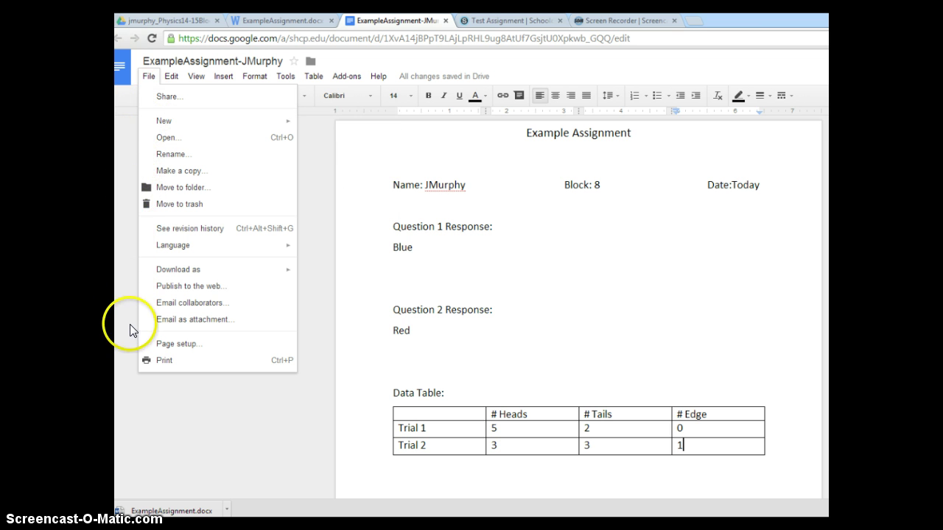
click(165, 360)
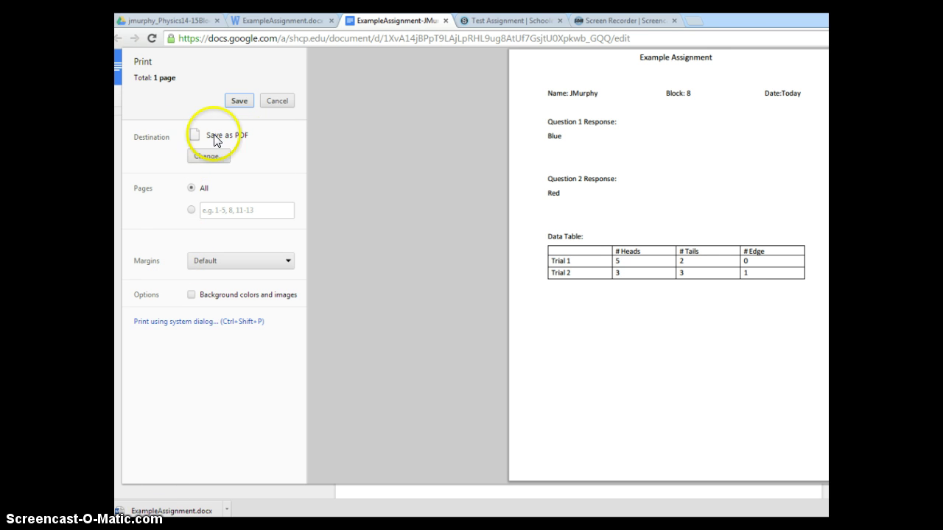
click(210, 158)
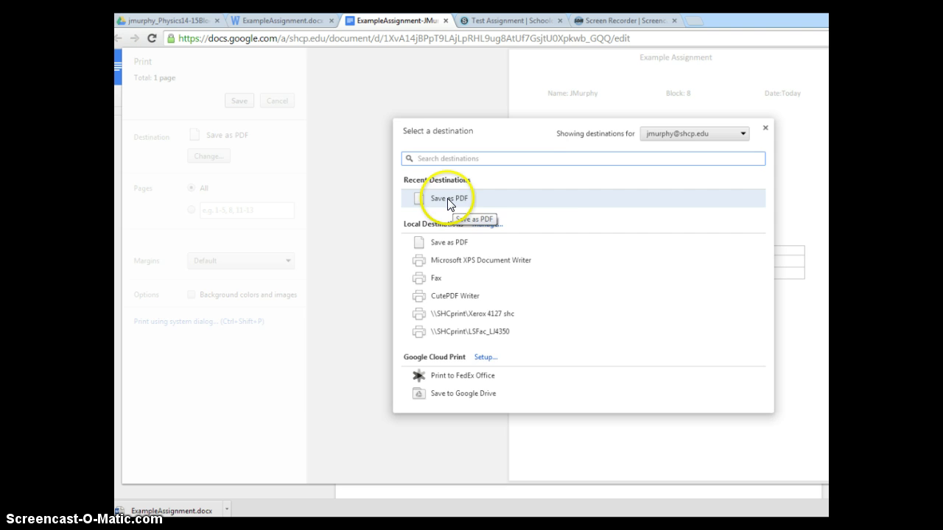
click(451, 199)
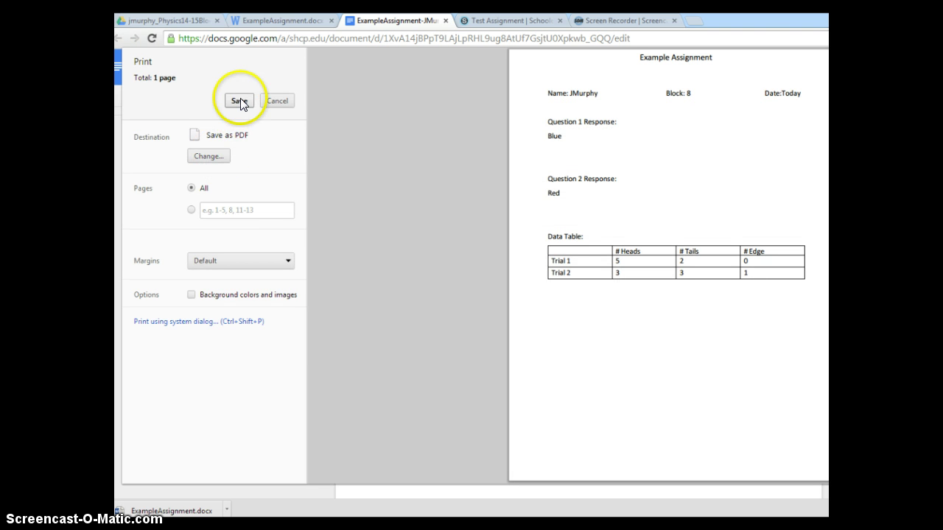
click(239, 101)
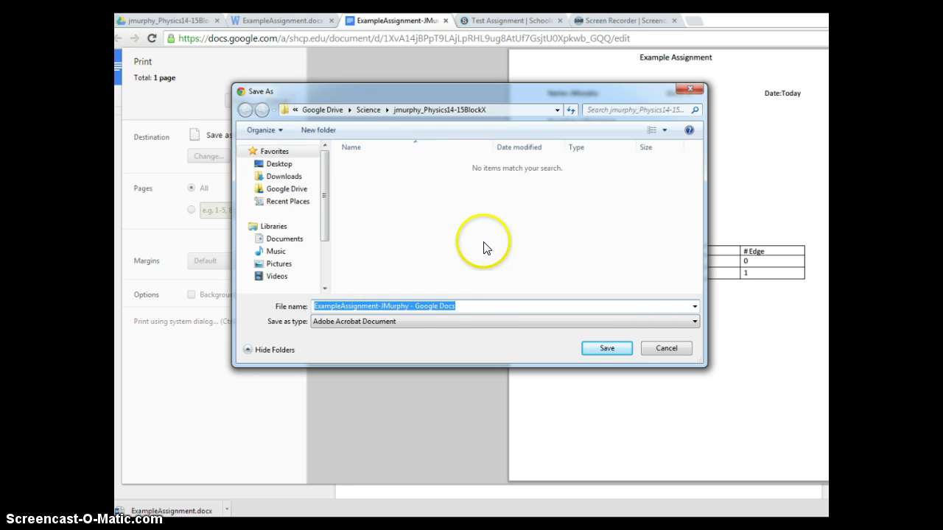
- Remove ' - Google Docs' from the file name and save the PDF in Google Drive > Science > class folder
click(464, 306)
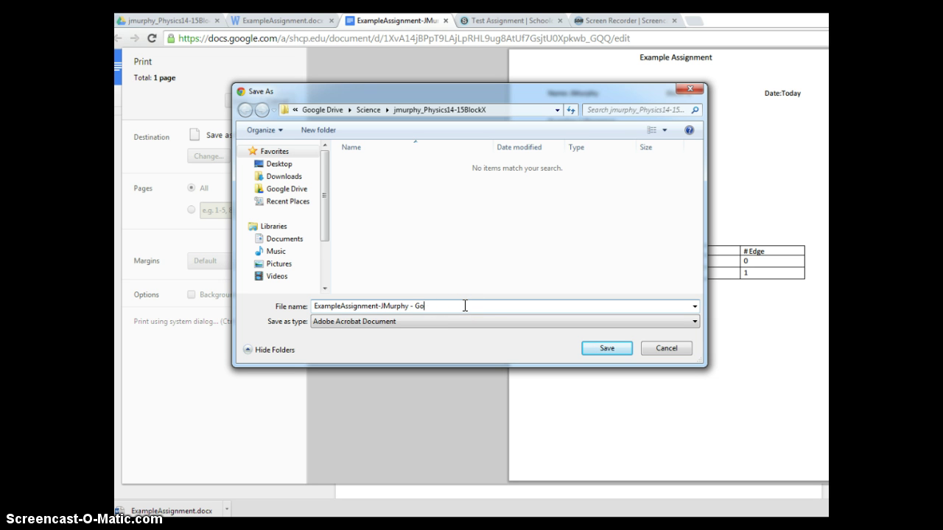
key(BackSpace)
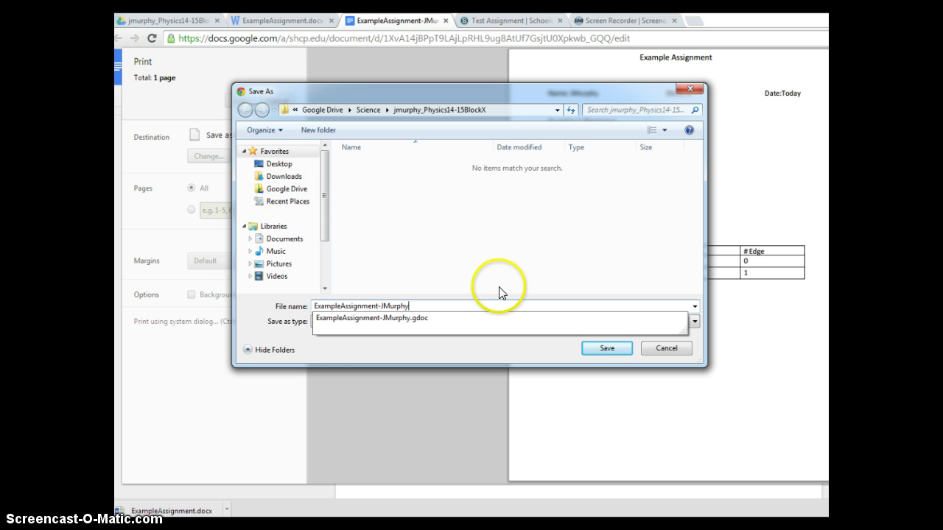
click(277, 189)
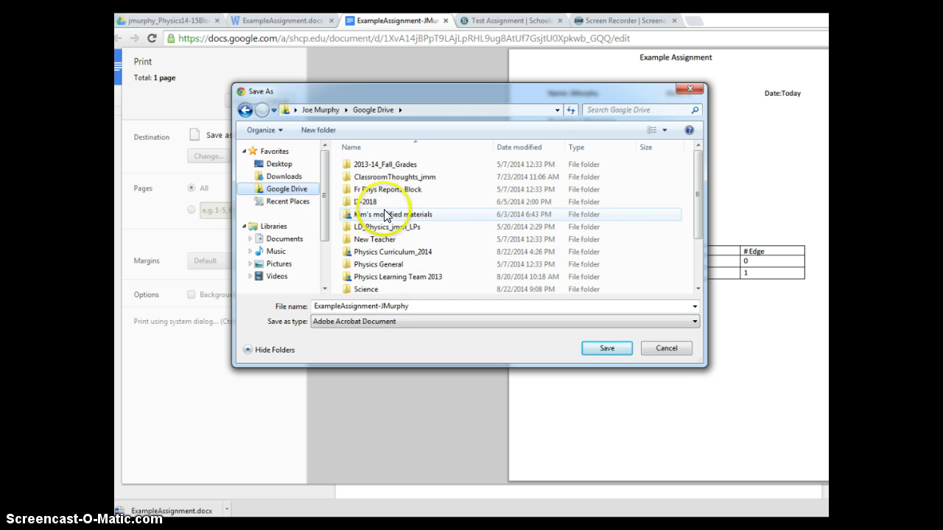
click(368, 289)
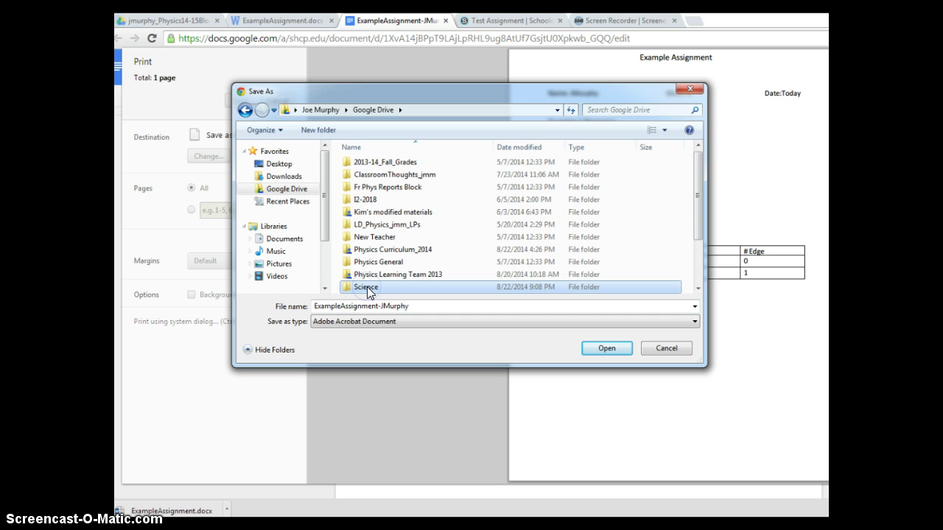
click(366, 289)
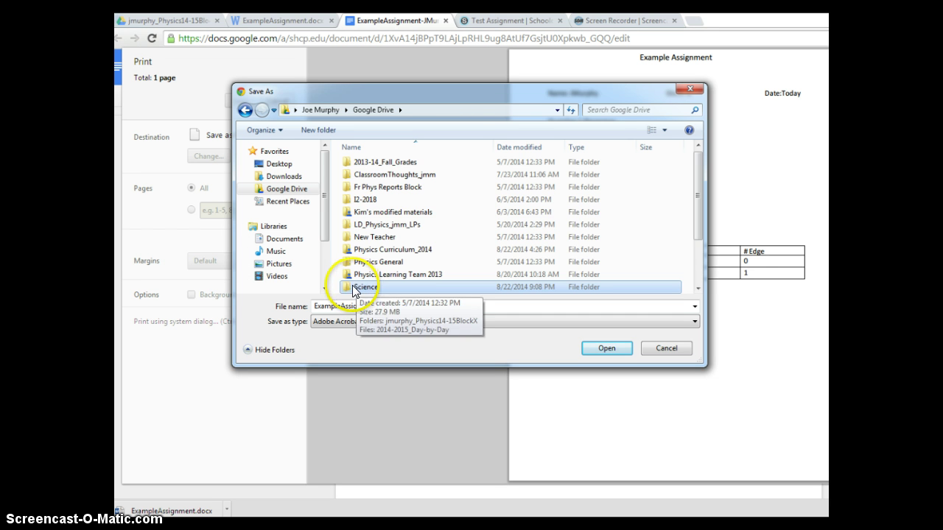
double_click(365, 288)
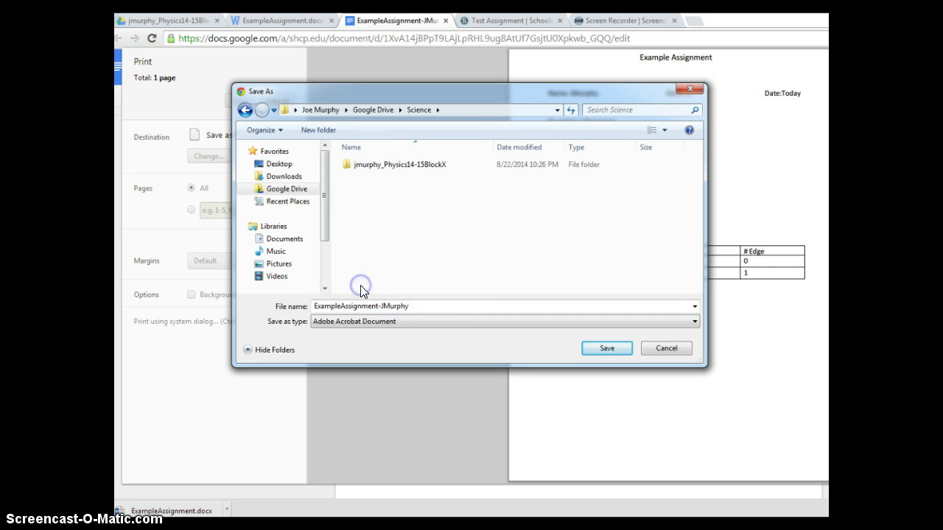
double_click(375, 165)
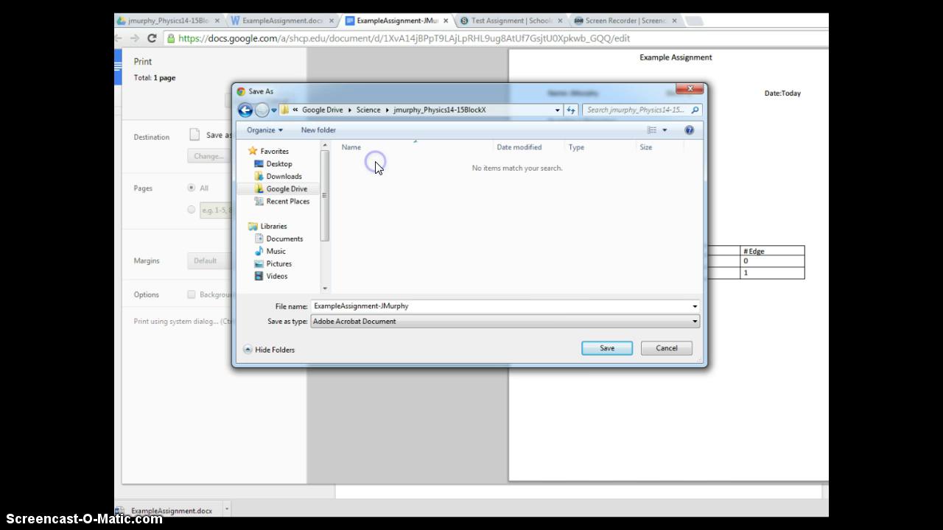
click(609, 349)
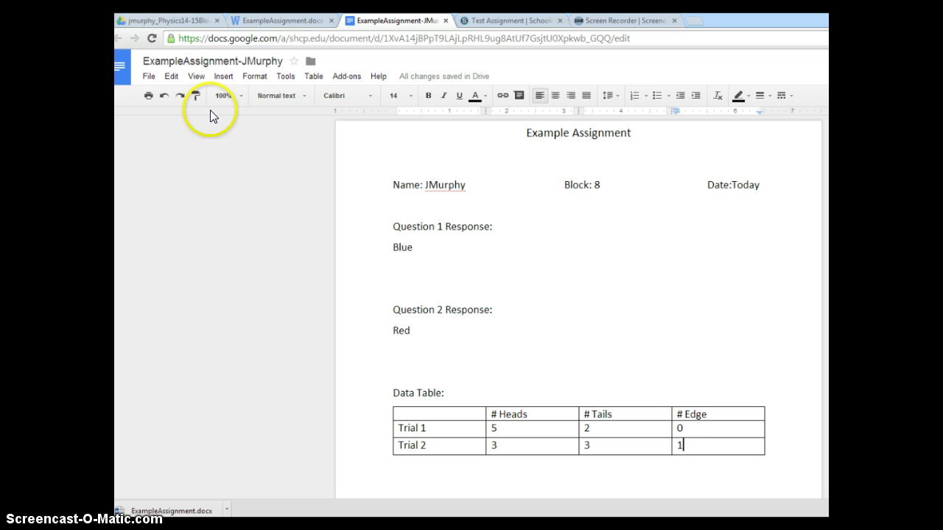
- Return to Google Drive's class folder to confirm the assignment PDF now sits beside the original document
click(170, 24)
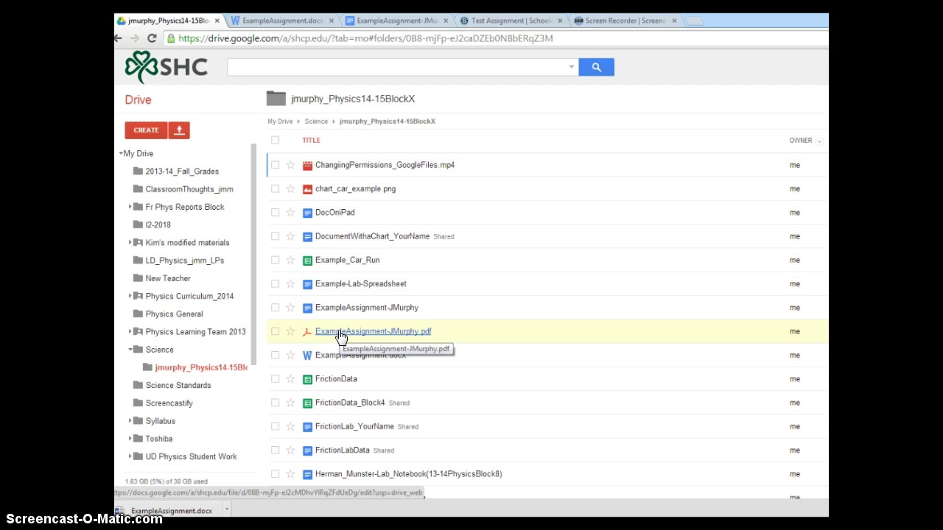
- Re-submit Test Assignment, attaching the assignment PDF from Google Drive > Science > class folder
click(507, 22)
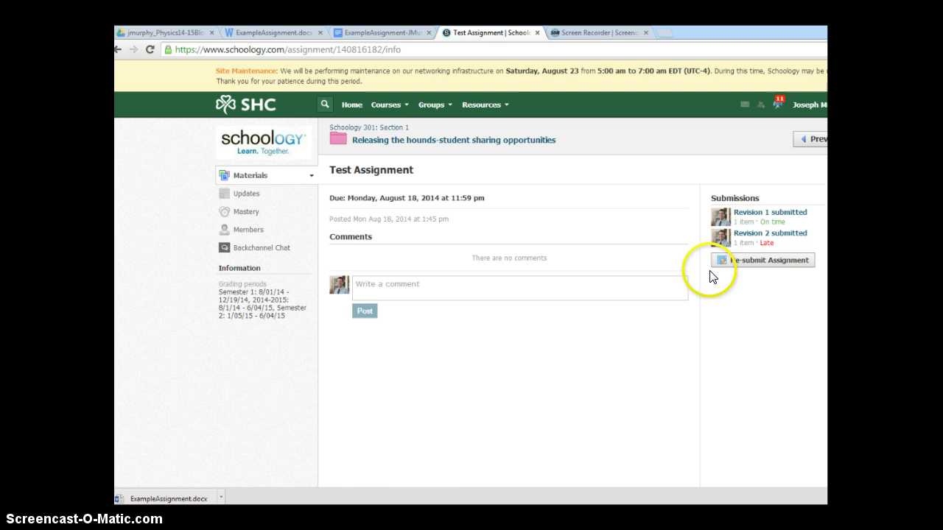
click(768, 262)
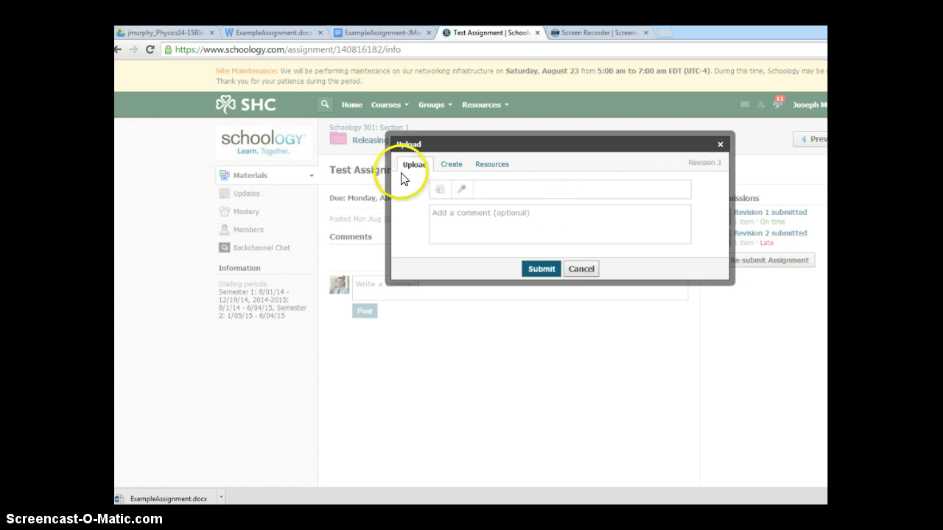
click(438, 192)
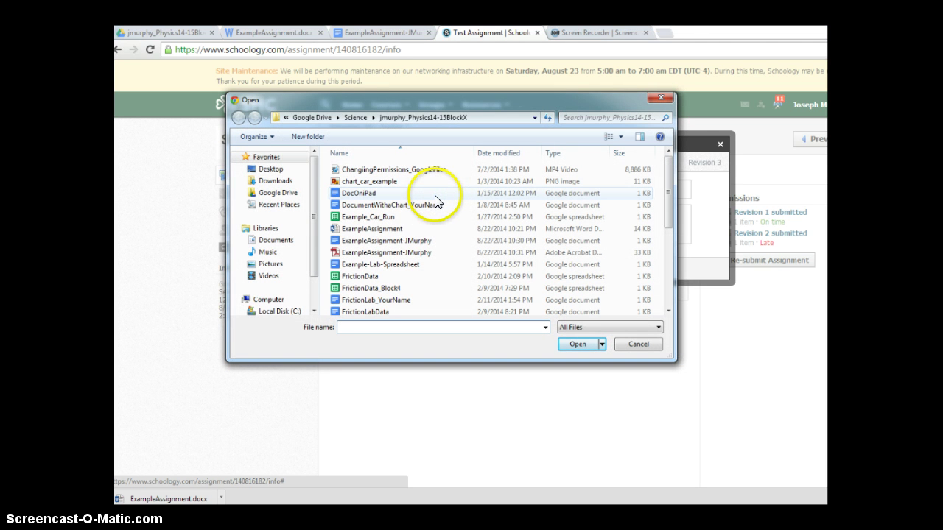
click(265, 192)
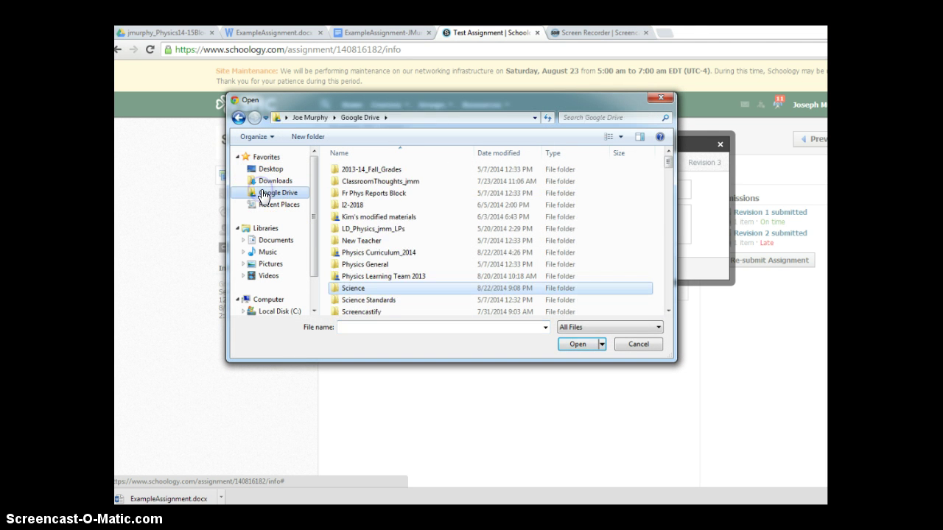
double_click(352, 289)
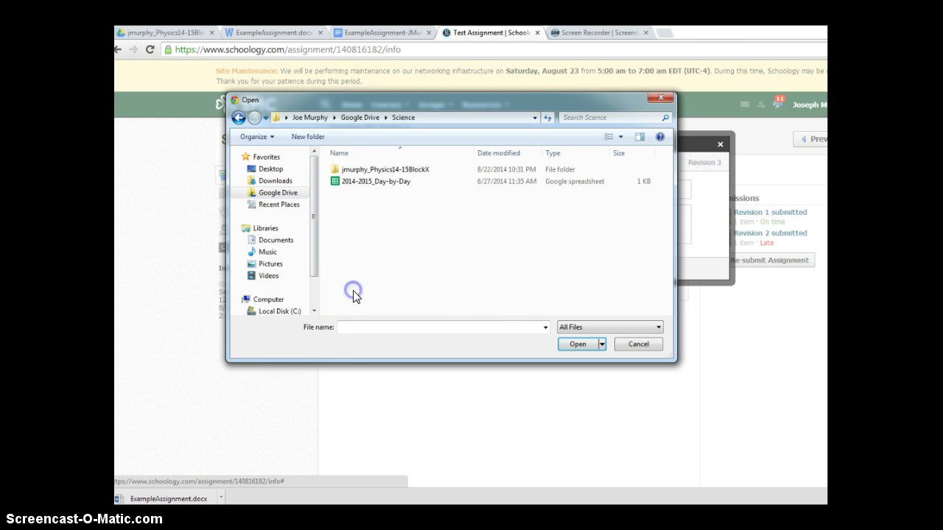
double_click(361, 169)
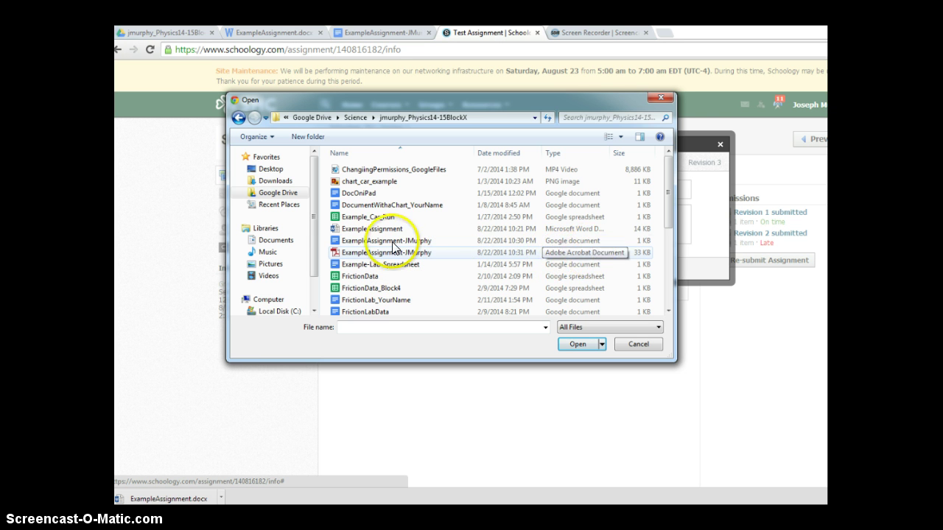
click(378, 255)
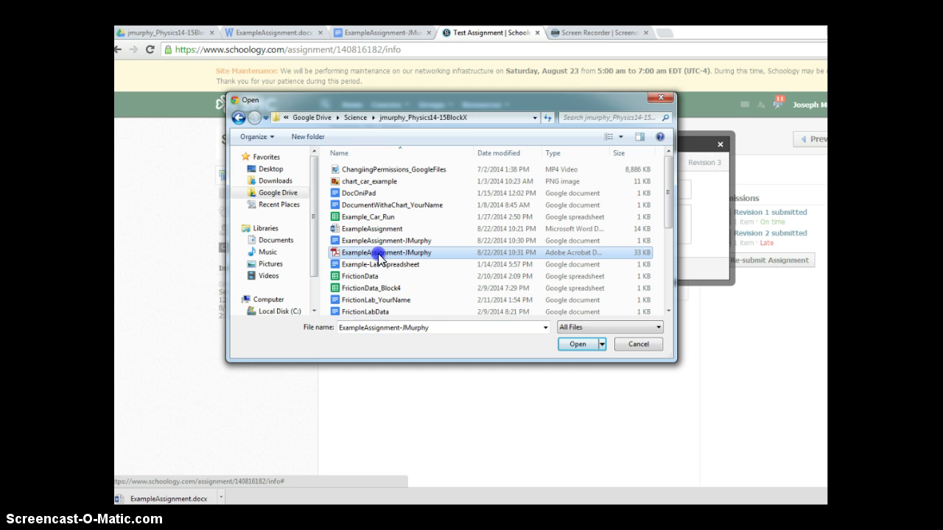
click(579, 344)
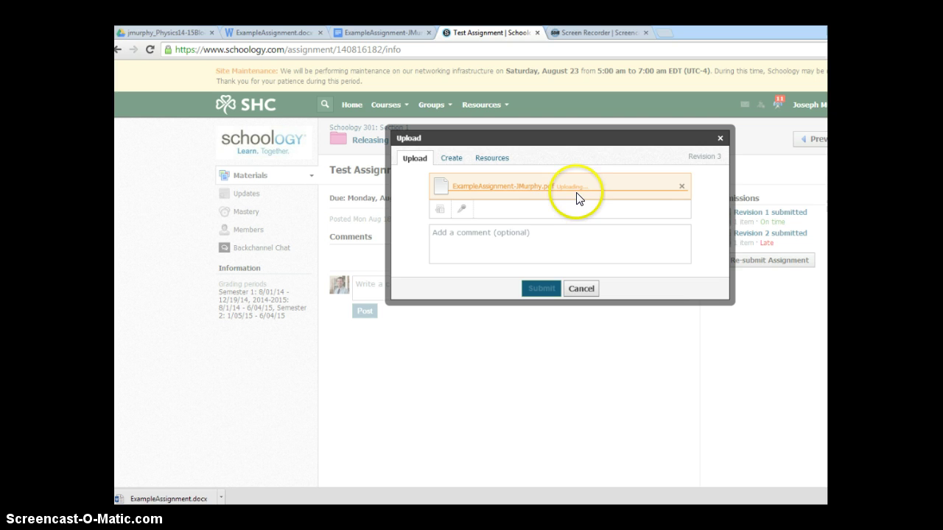
- Add the comment "Here's my new lab with new data" and submit the revision
click(537, 237)
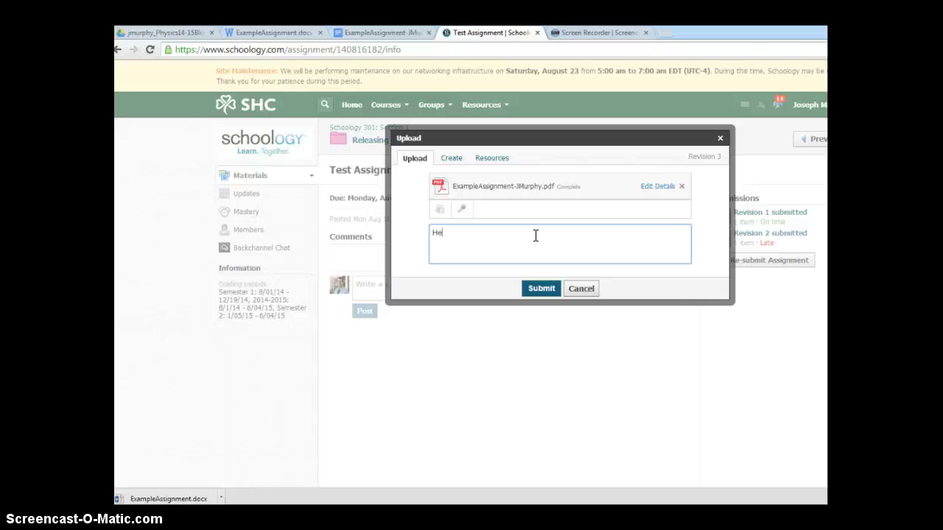
text('s my new lab with new data)
click(540, 290)
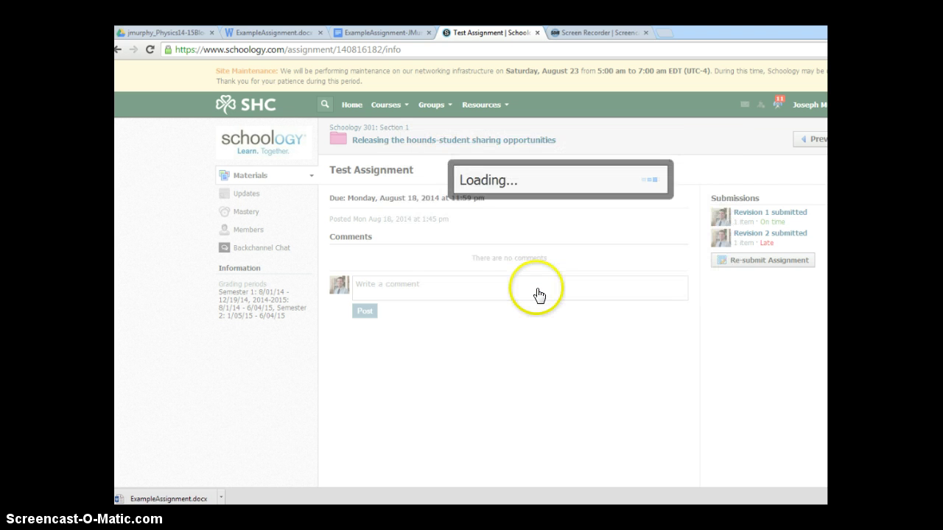